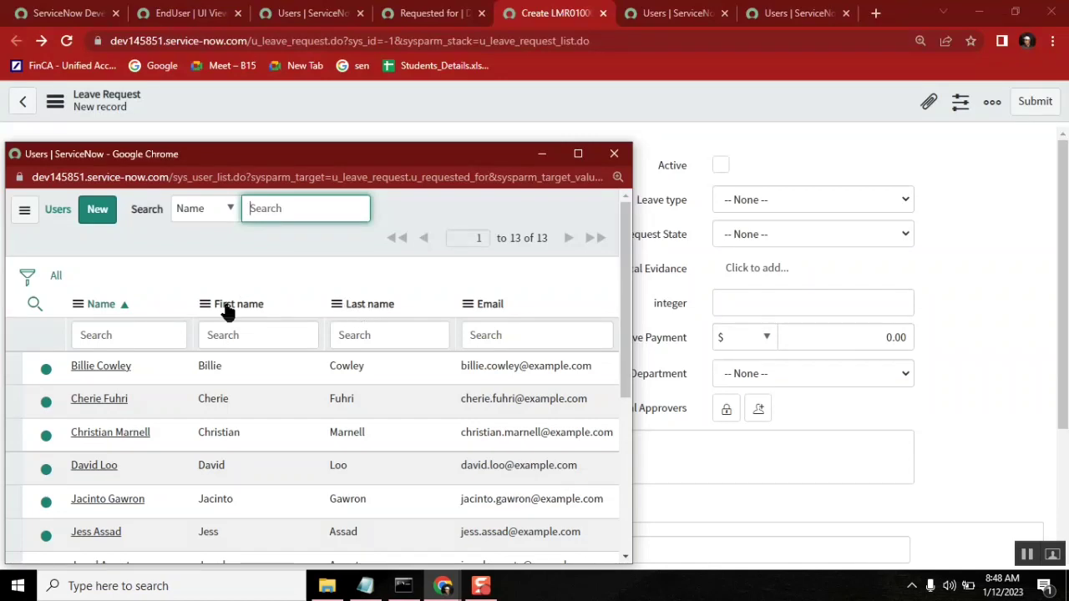
# Add Manager to the Users list's selected columns through Configure > List Layout and save the layout
pyautogui.rightClick(227, 310)
pyautogui.moveTo(294, 371)
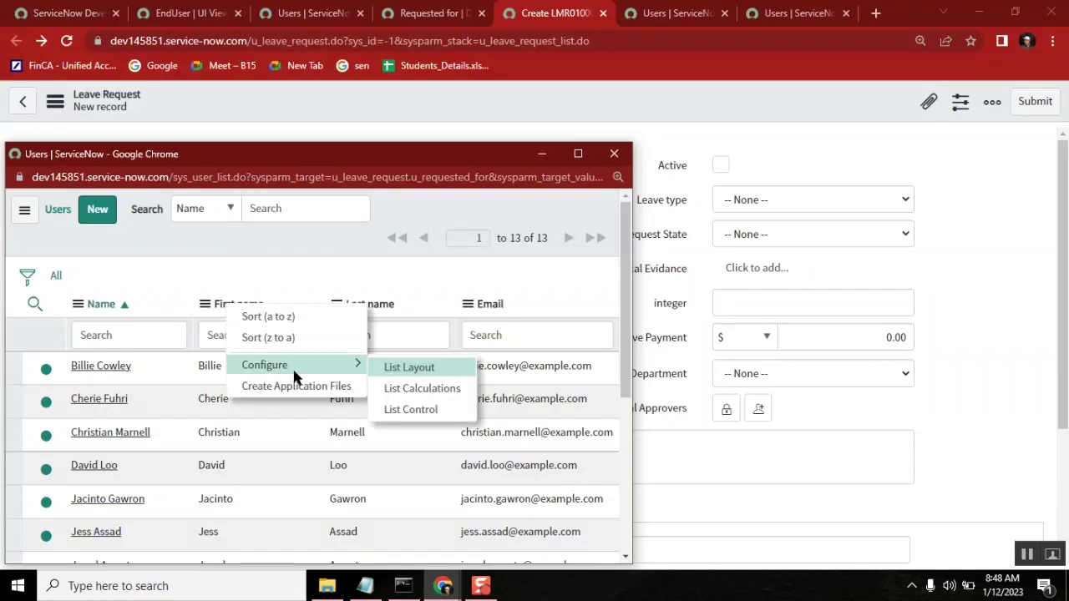
pyautogui.click(409, 368)
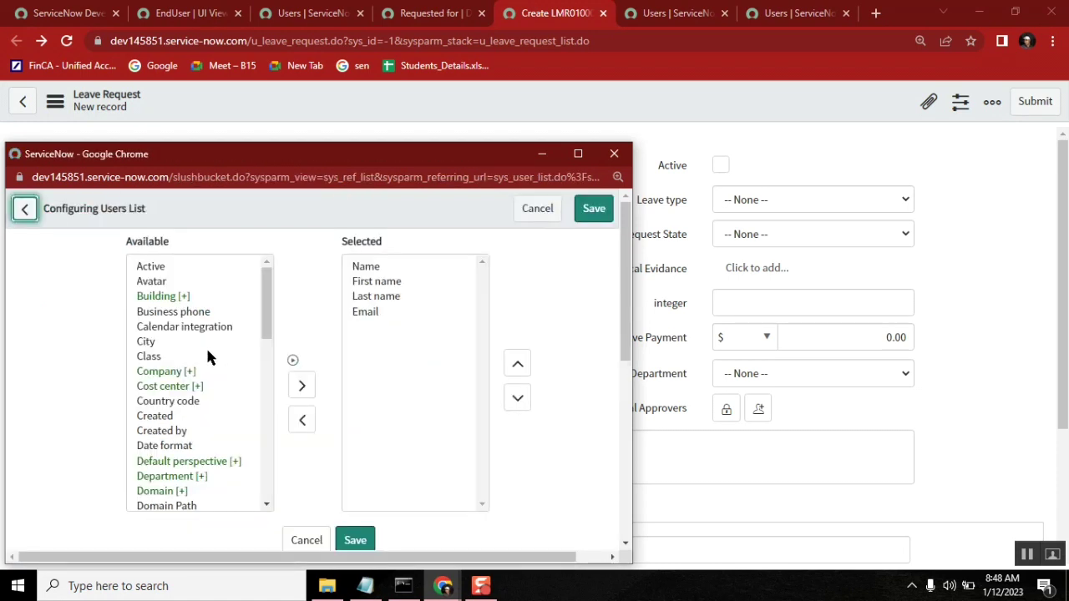
pyautogui.click(160, 433)
pyautogui.press('m')
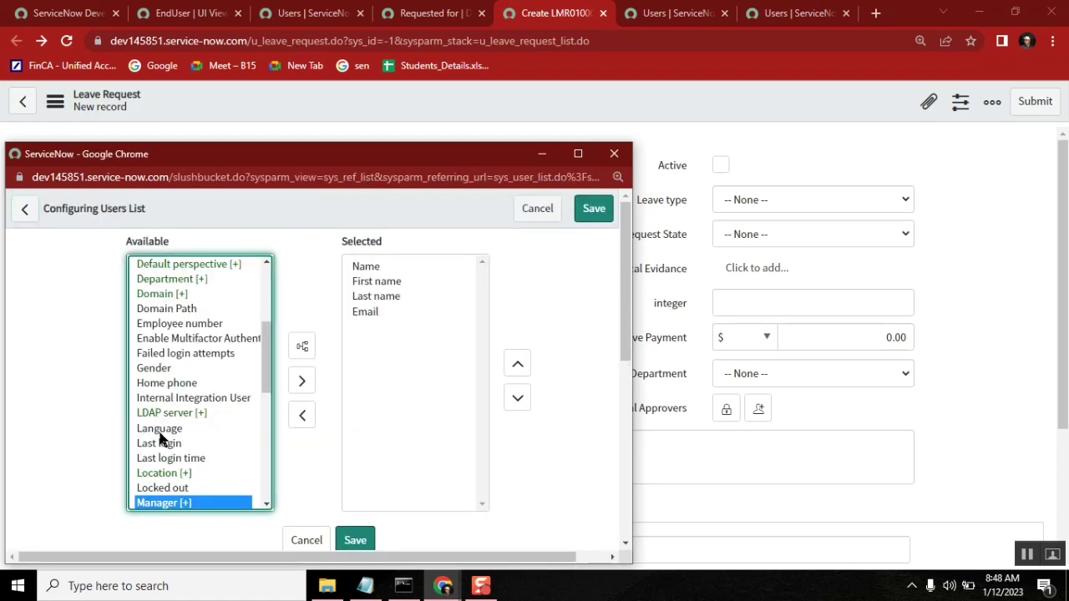
pyautogui.click(301, 381)
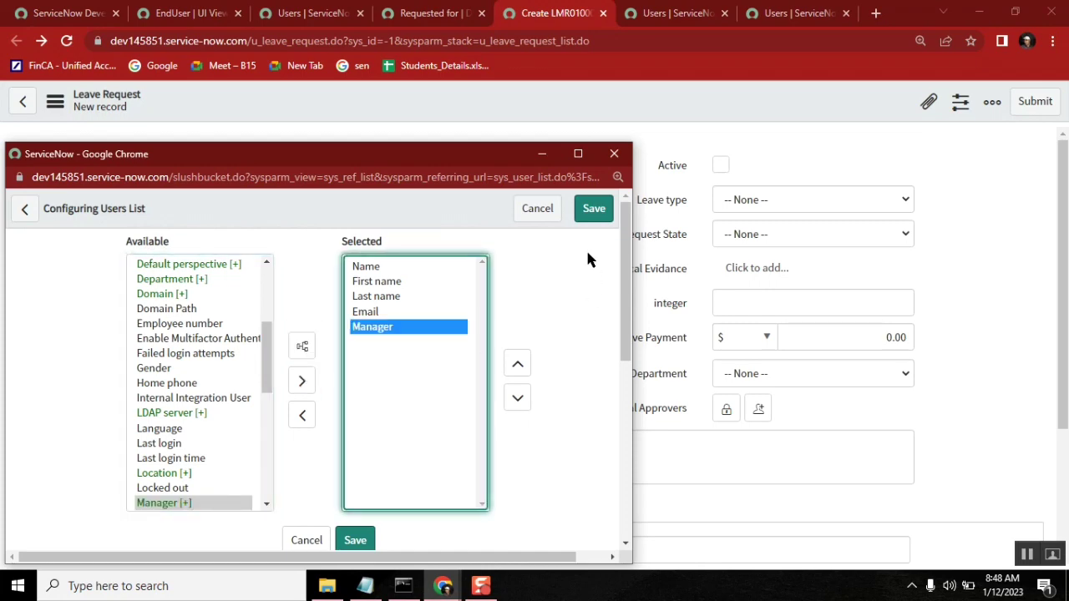
pyautogui.click(594, 211)
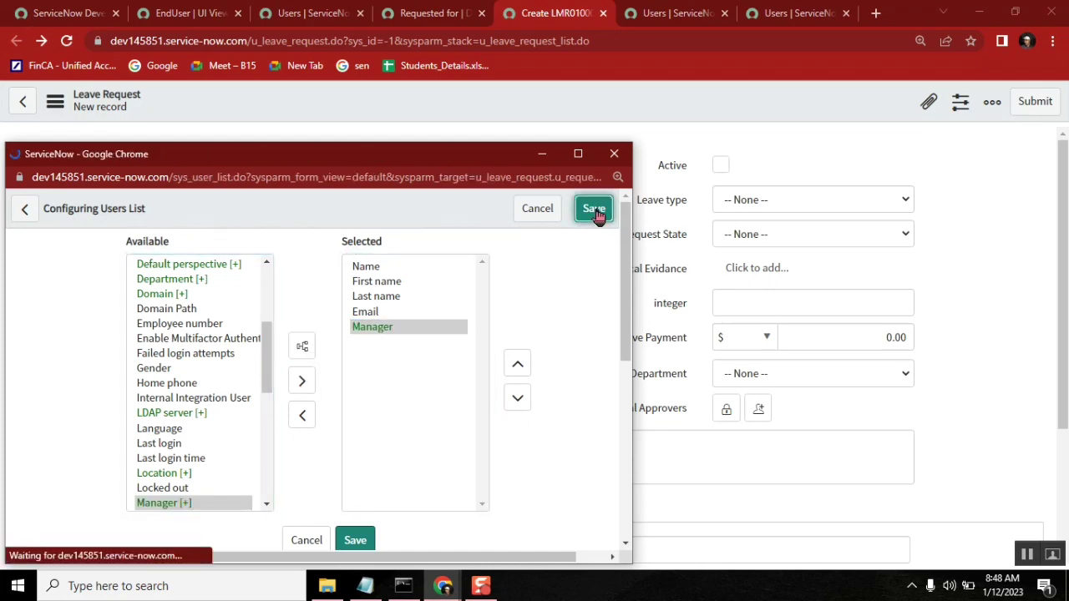
pyautogui.click(614, 154)
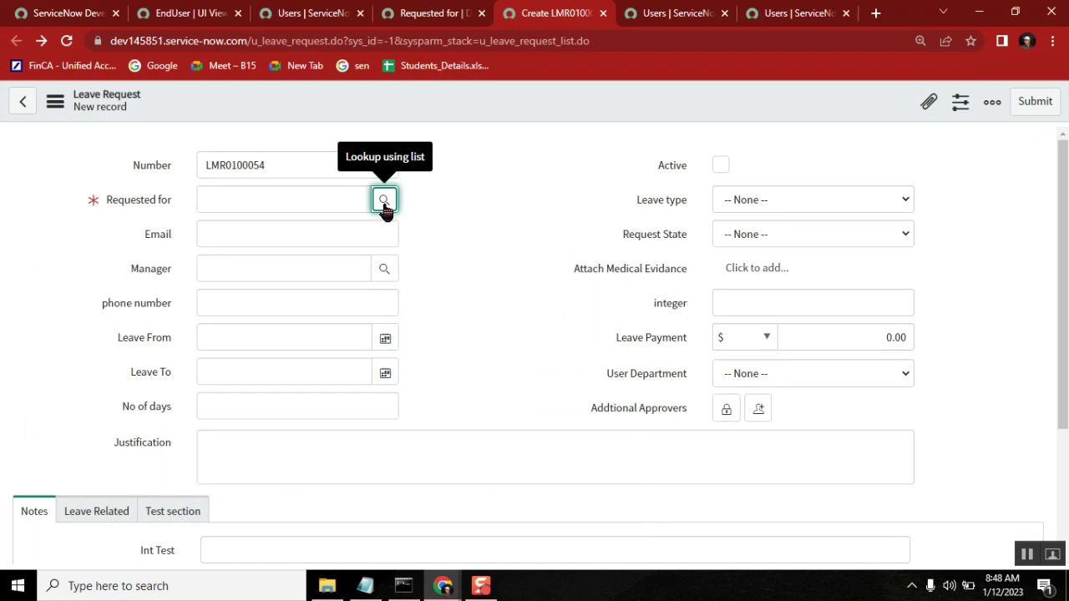
pyautogui.click(384, 202)
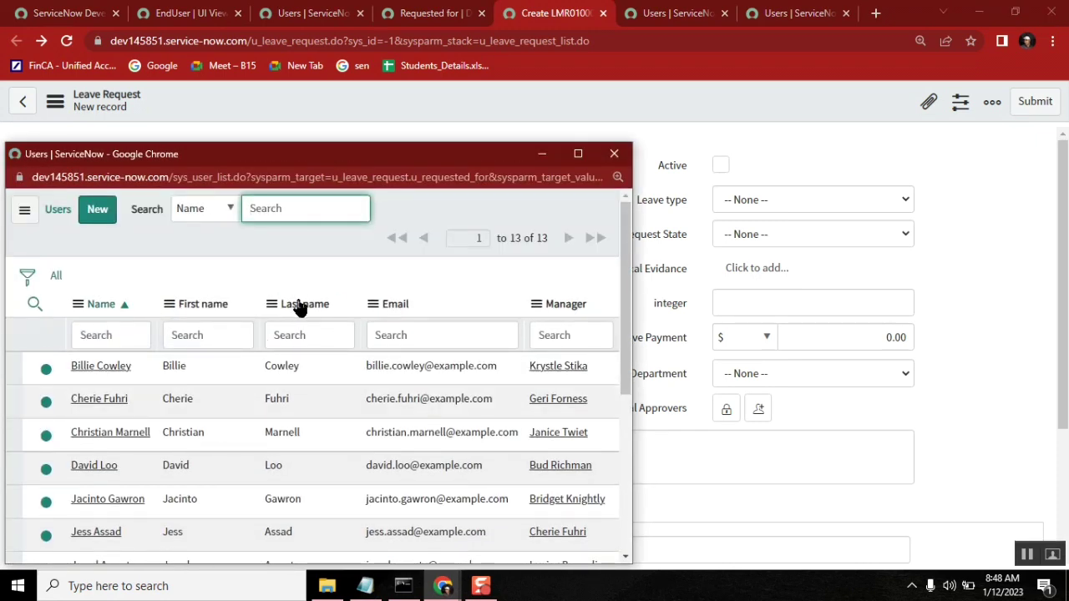
pyautogui.rightClick(299, 302)
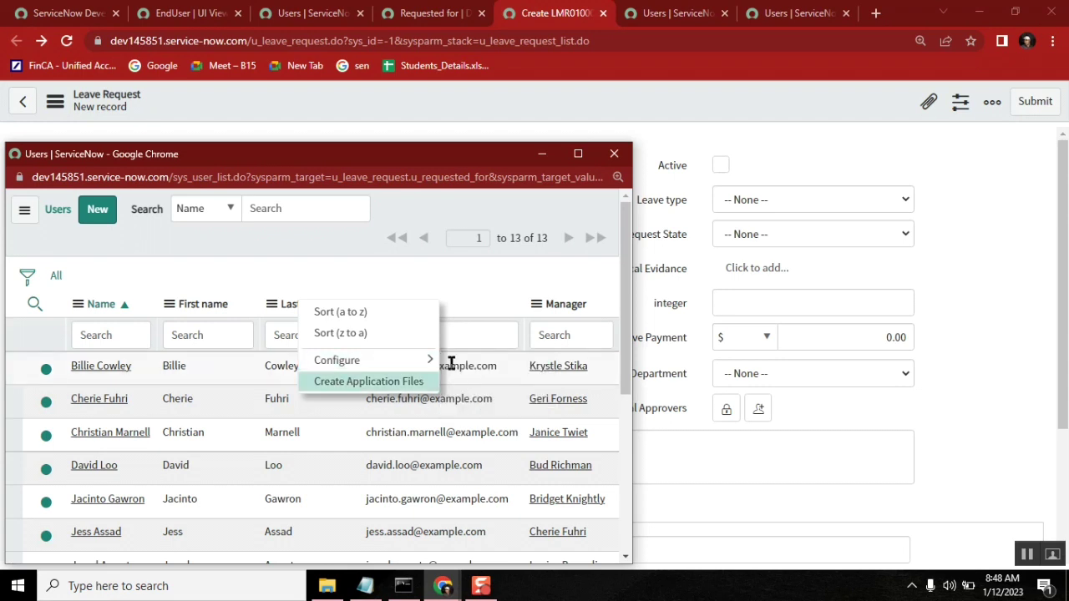
pyautogui.moveTo(378, 362)
pyautogui.click(498, 368)
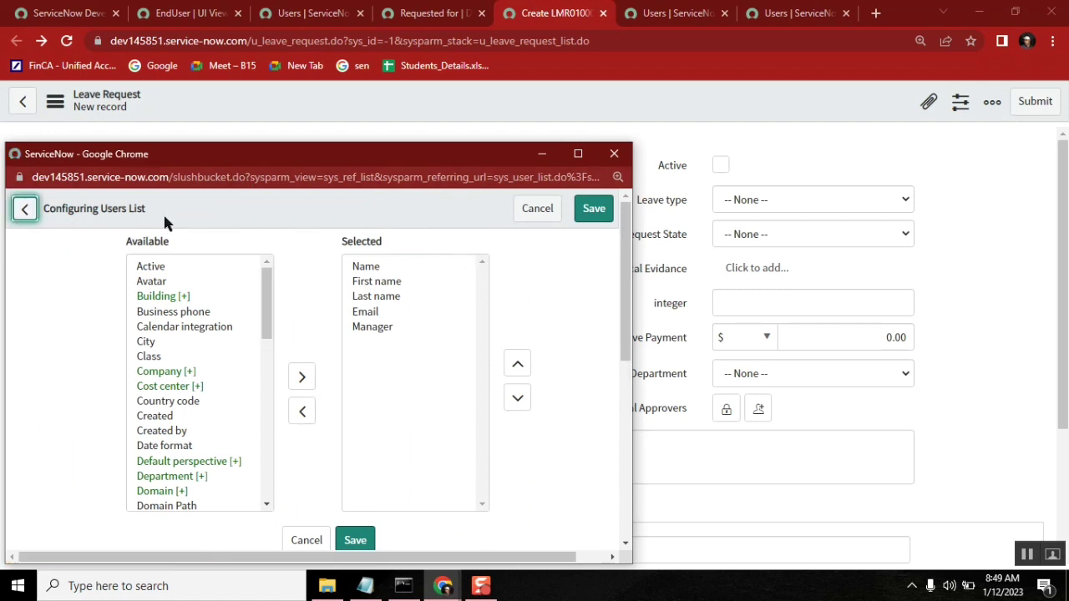
pyautogui.moveTo(152, 207); pyautogui.dragTo(43, 208)
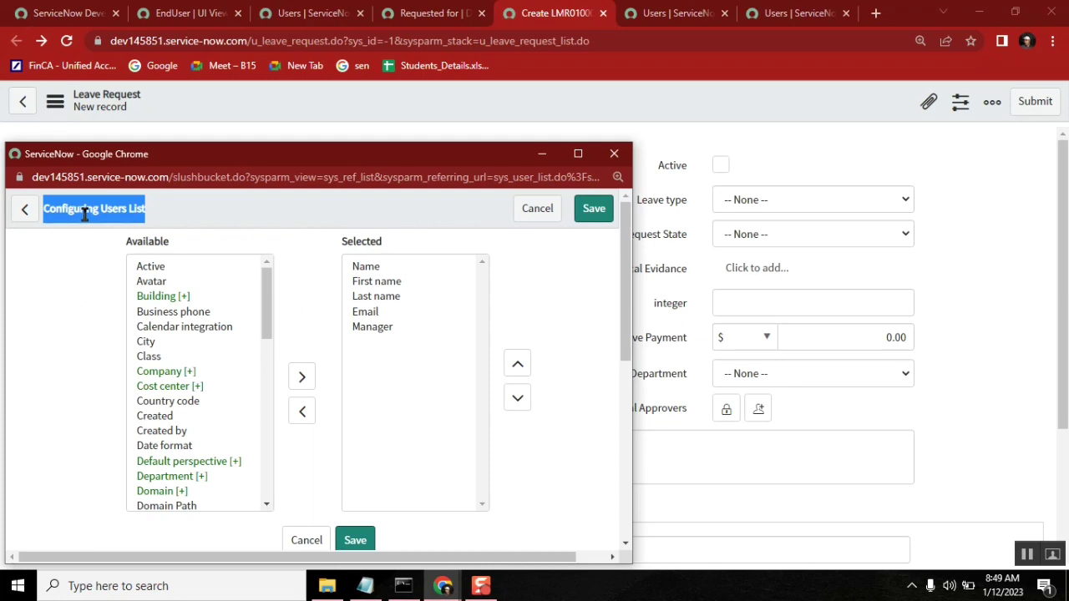
pyautogui.hotkey('alt', 'Tab')
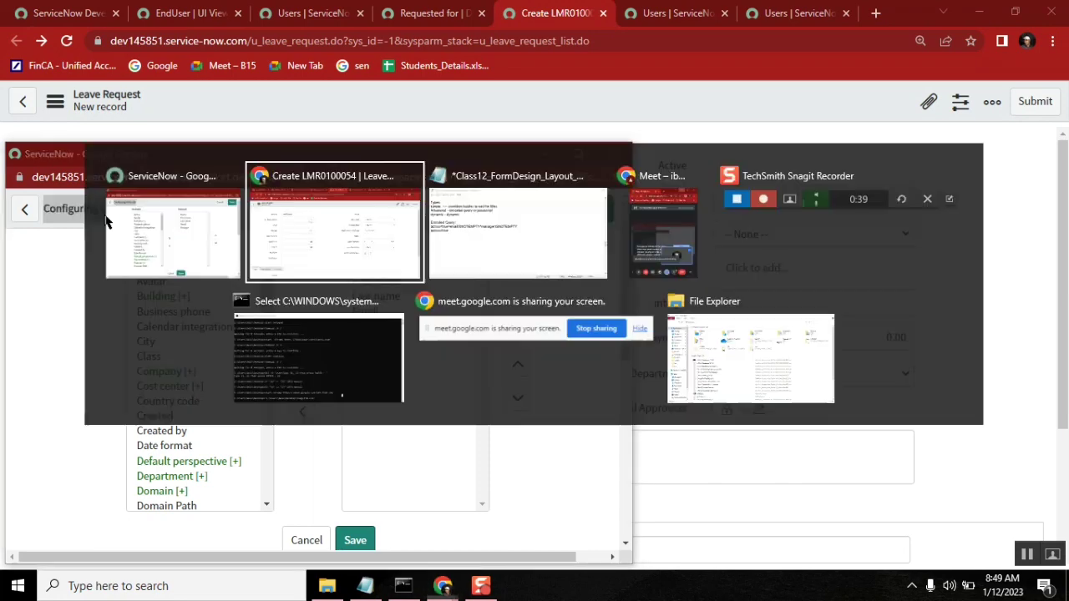
pyautogui.hotkey('alt', 'Tab')
pyautogui.hotkey('alt', 'Tab')
pyautogui.hotkey('alt', 'Tab')
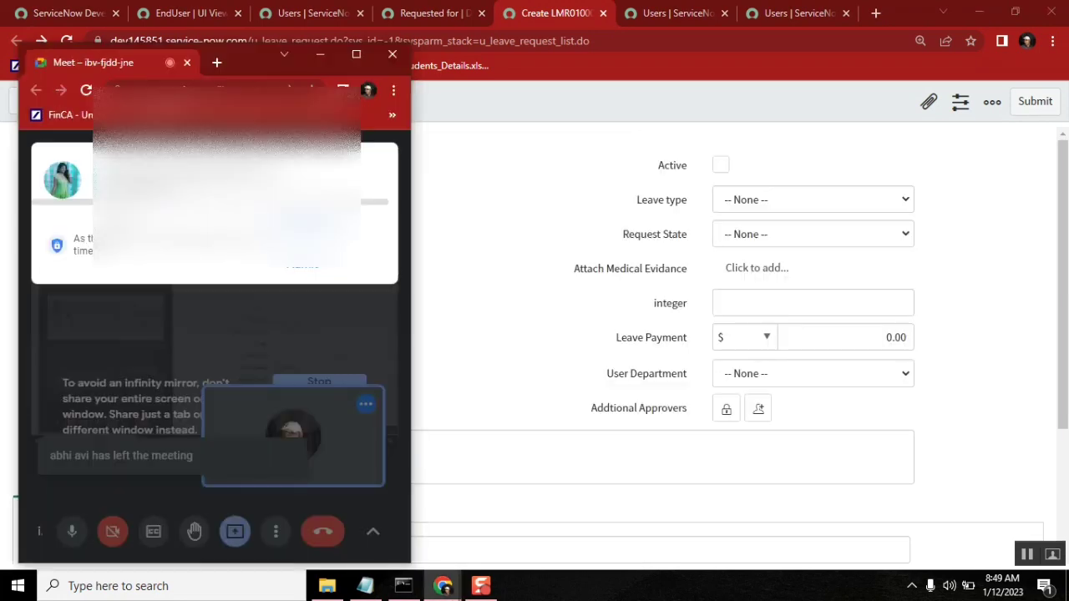
pyautogui.hotkey('alt', 'Tab')
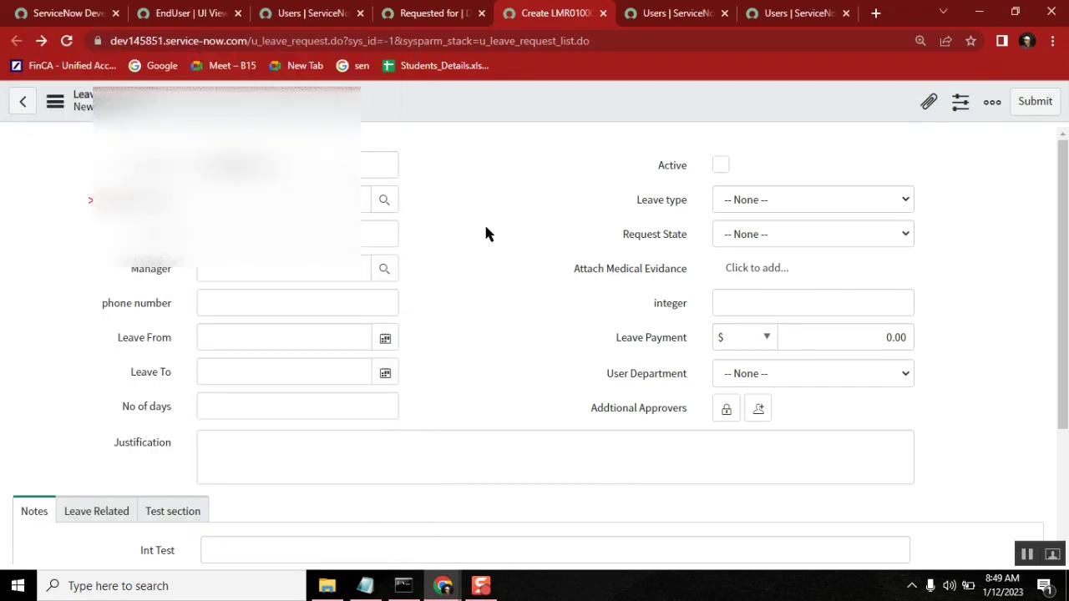
pyautogui.rightClick(439, 94)
pyautogui.moveTo(491, 136)
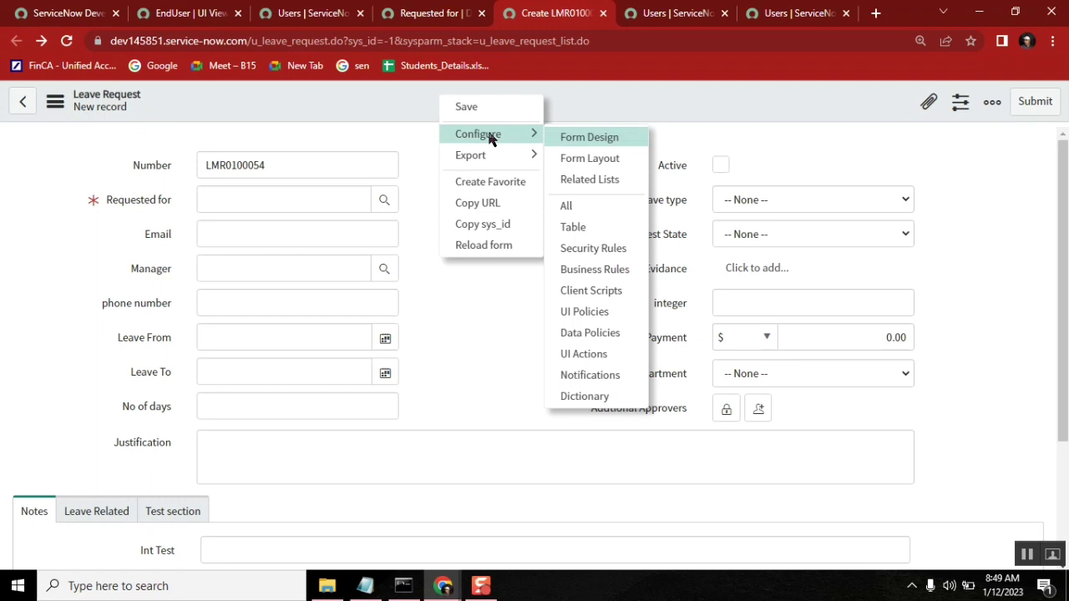
pyautogui.click(596, 162)
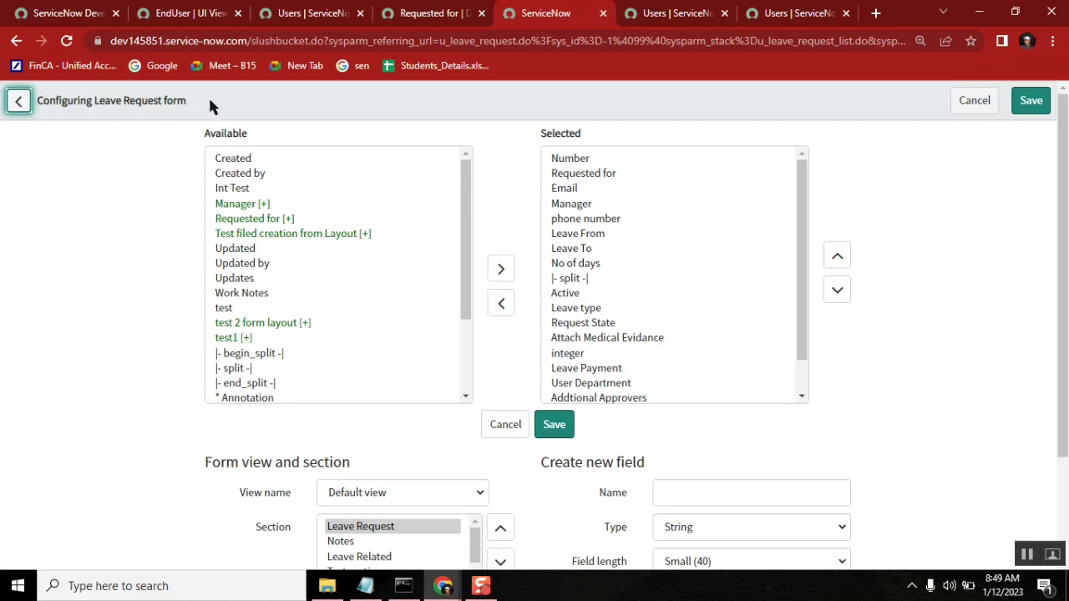
pyautogui.moveTo(205, 93); pyautogui.dragTo(39, 101)
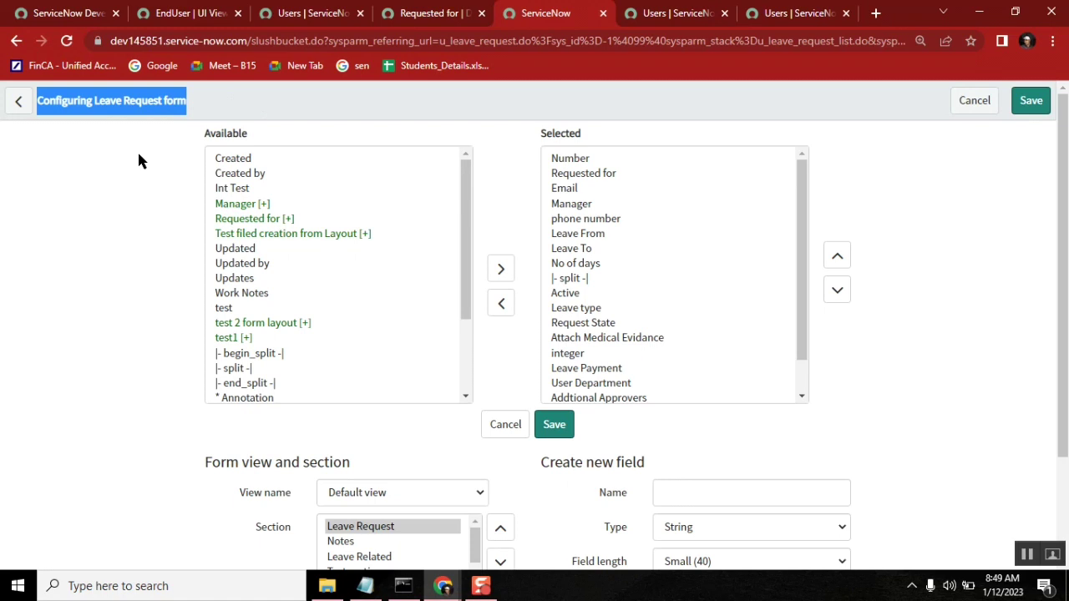
pyautogui.doubleClick(62, 101)
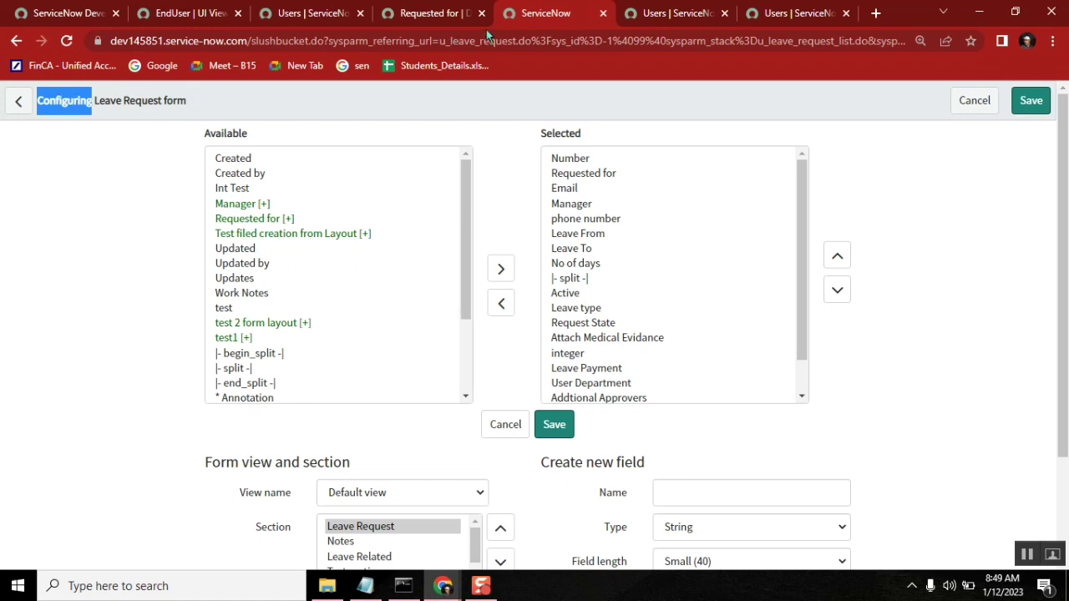
pyautogui.click(433, 14)
pyautogui.click(543, 13)
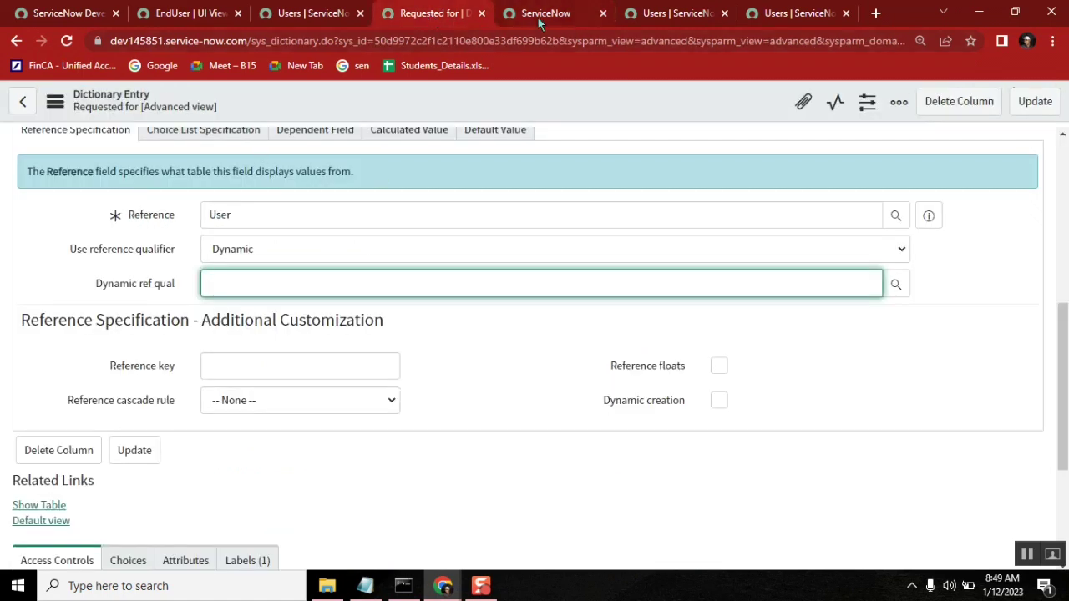
pyautogui.click(13, 43)
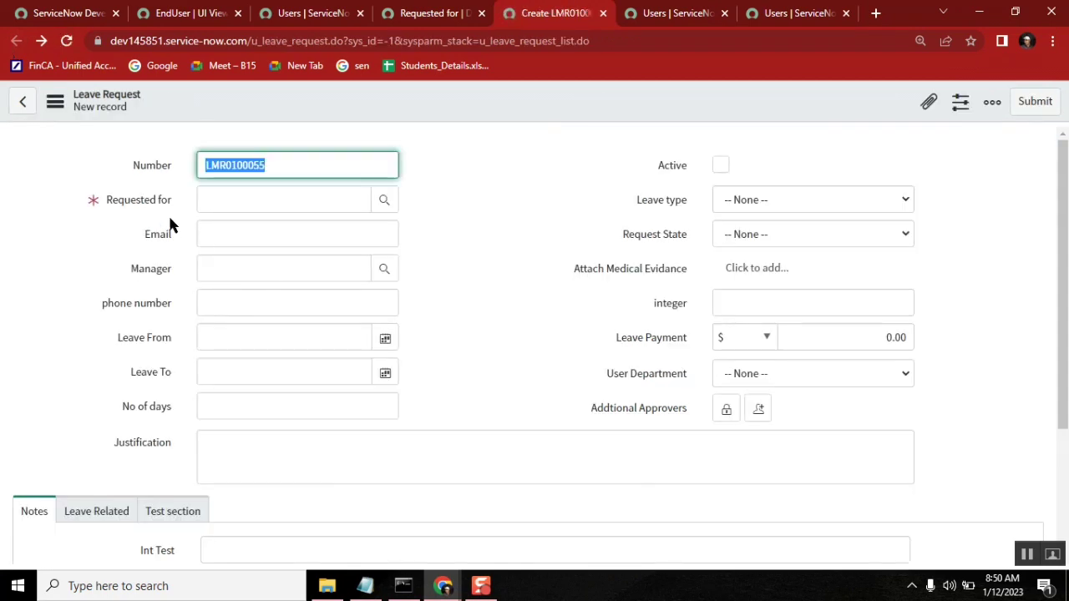
# From the Requested for lookup, open the Users popup's Configure > List Layout page
pyautogui.click(385, 200)
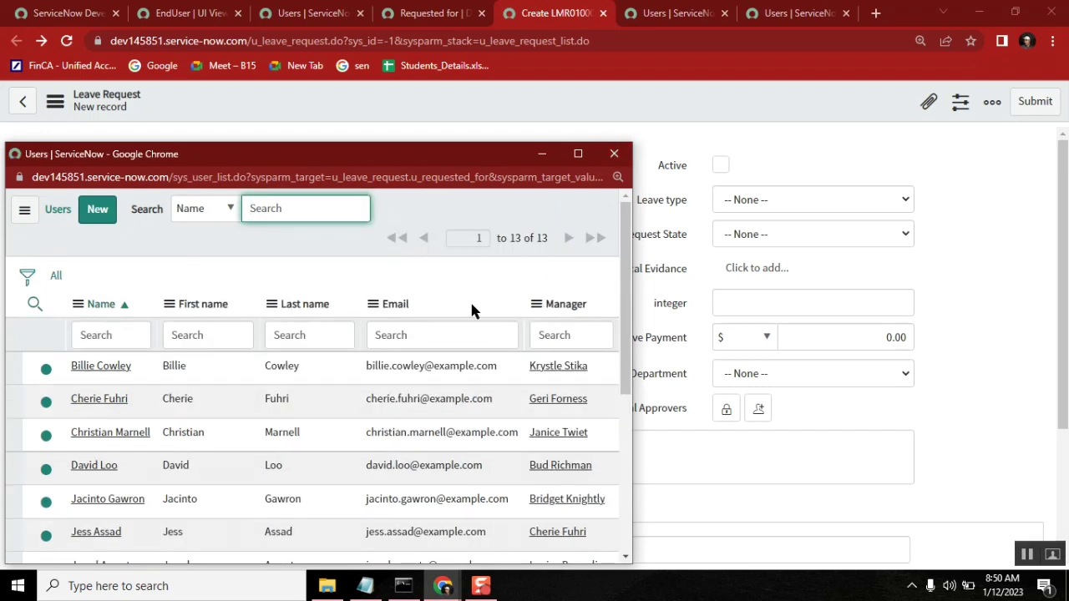
pyautogui.rightClick(207, 310)
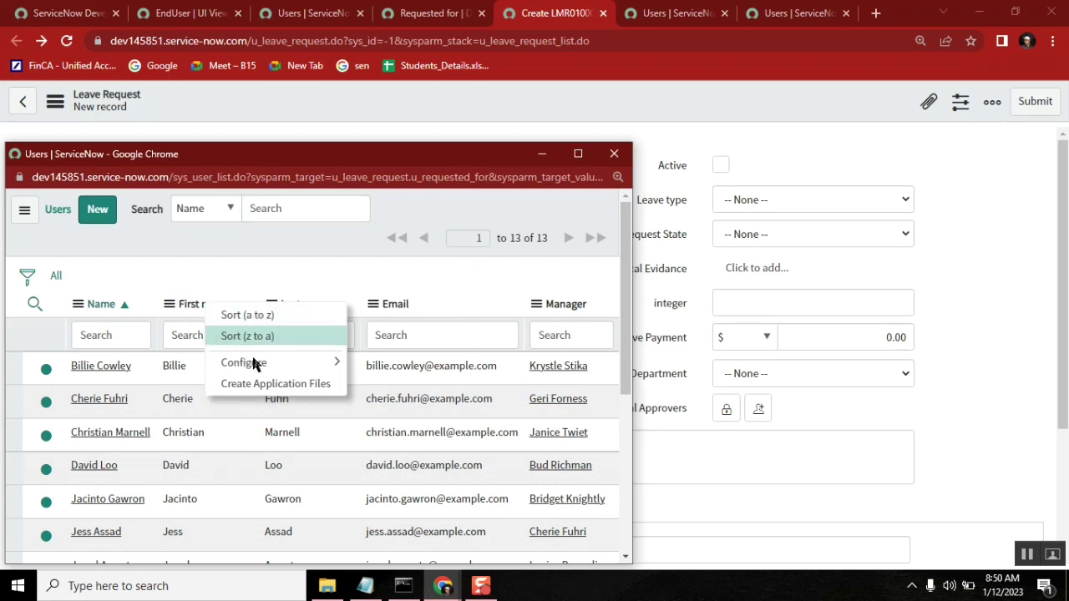
pyautogui.moveTo(260, 364)
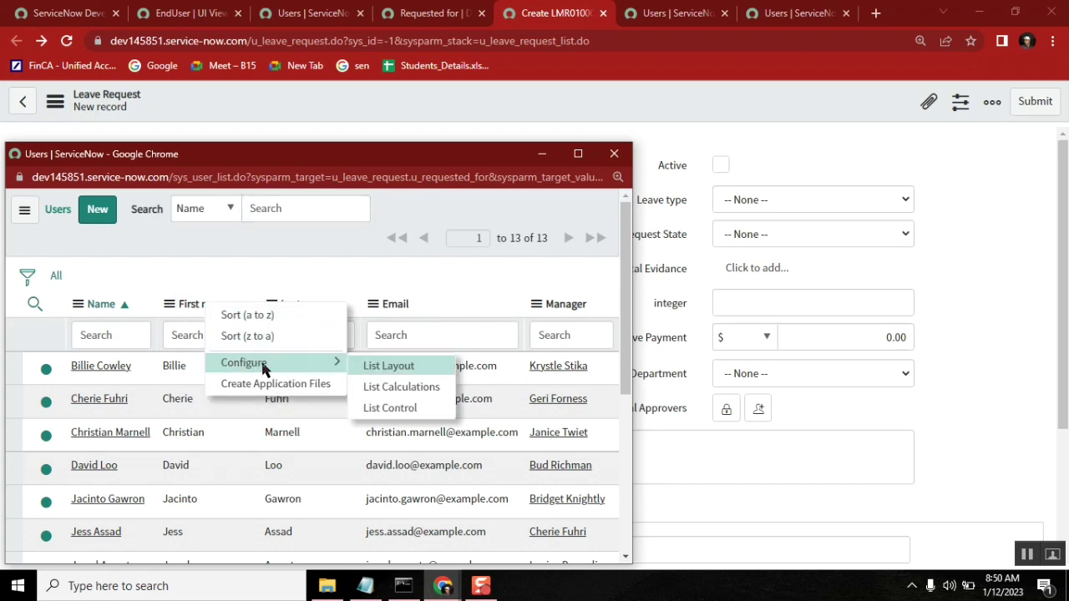
pyautogui.click(388, 367)
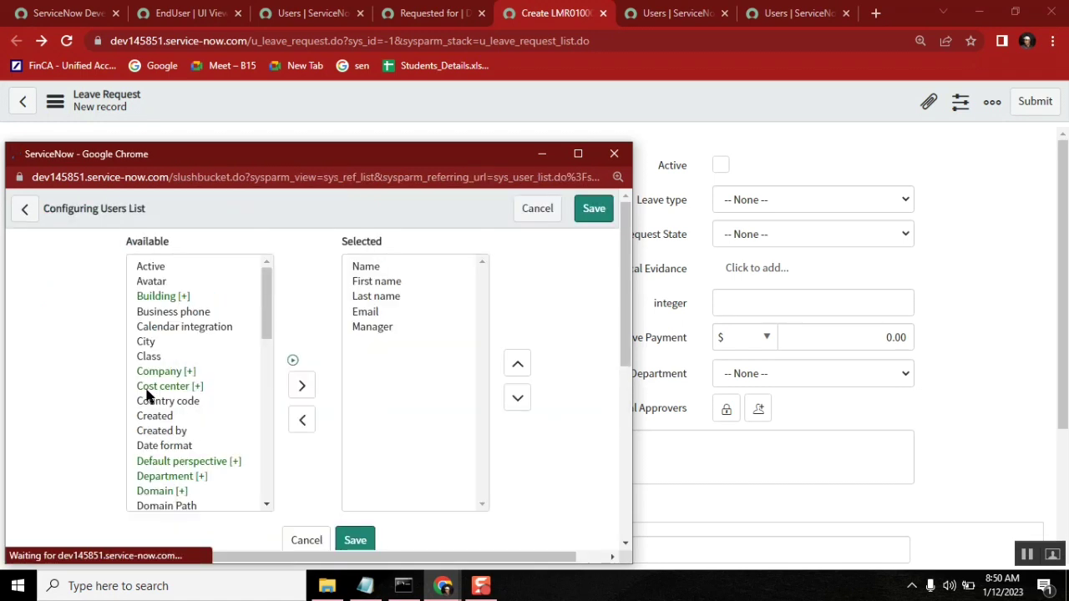
# Add VIP from the end of the available columns and move it up twice, between Last name and Email
pyautogui.click(155, 387)
pyautogui.press('End')
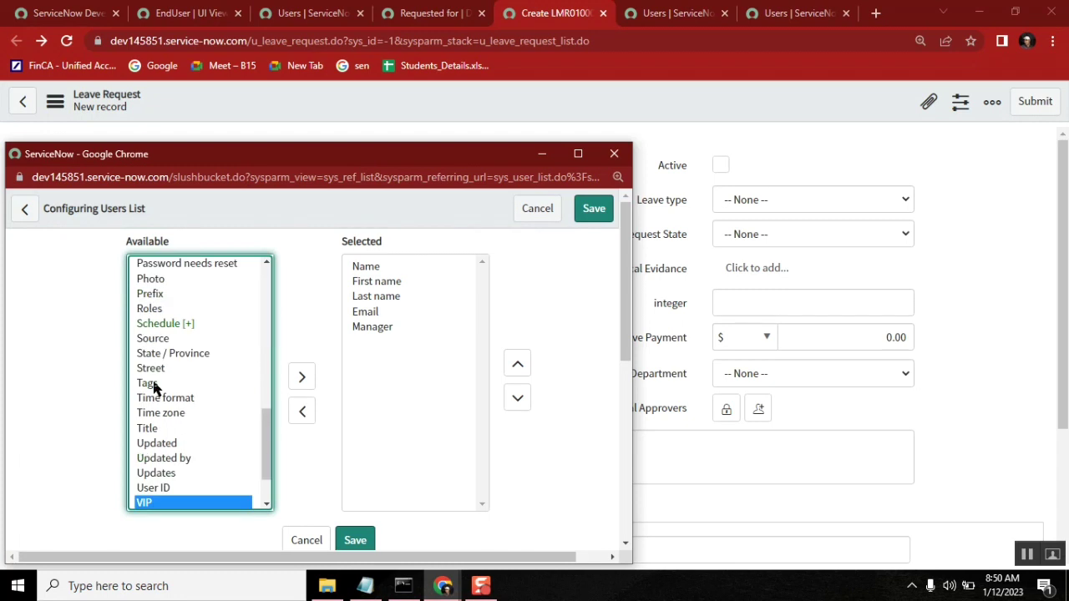
pyautogui.click(302, 377)
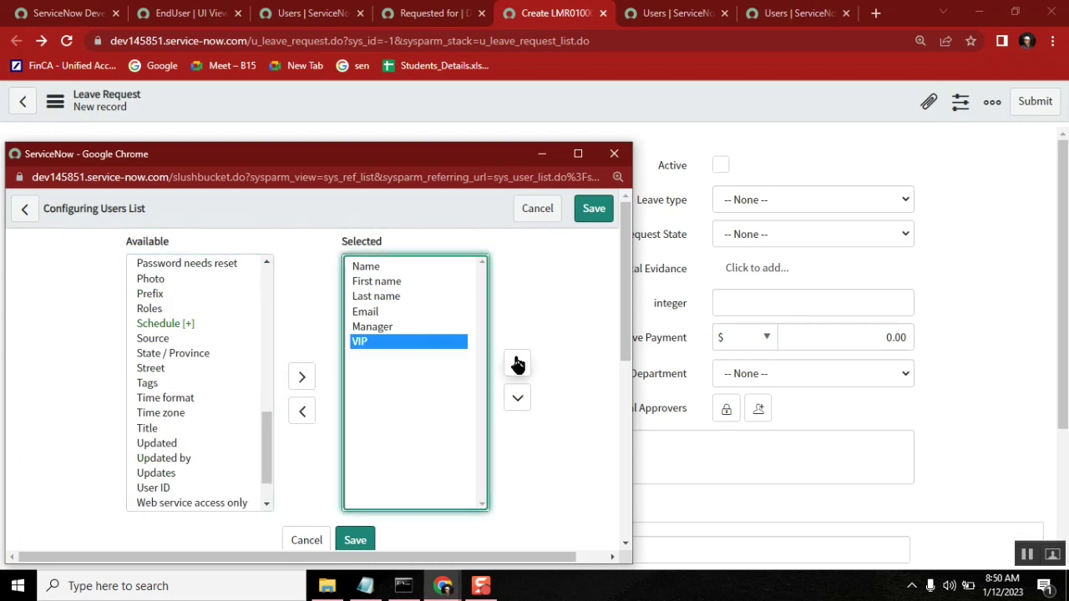
pyautogui.click(517, 364)
pyautogui.click(517, 364)
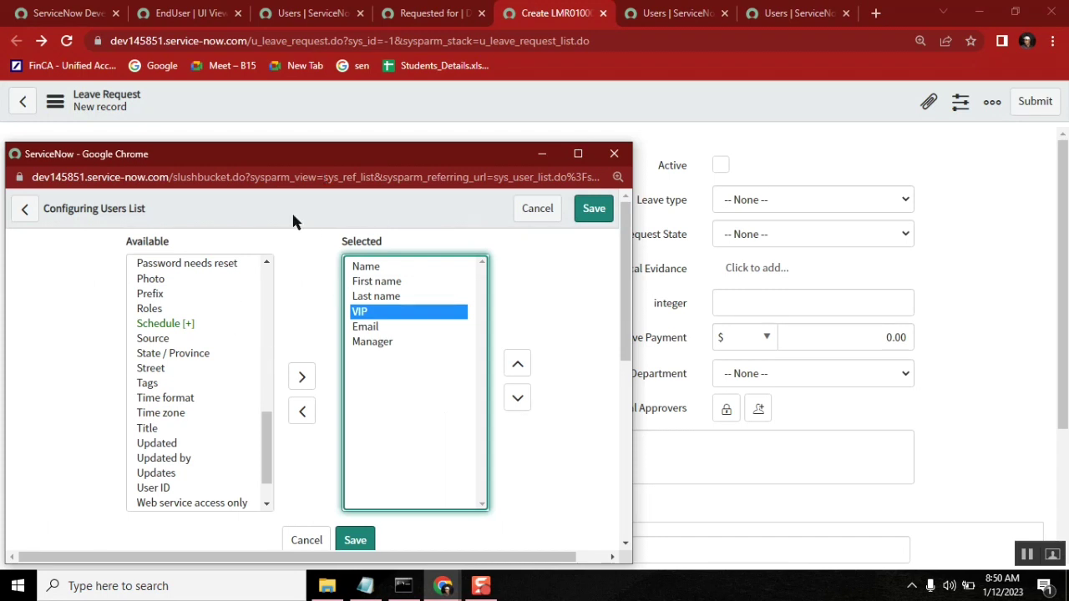
pyautogui.moveTo(149, 206); pyautogui.dragTo(42, 209)
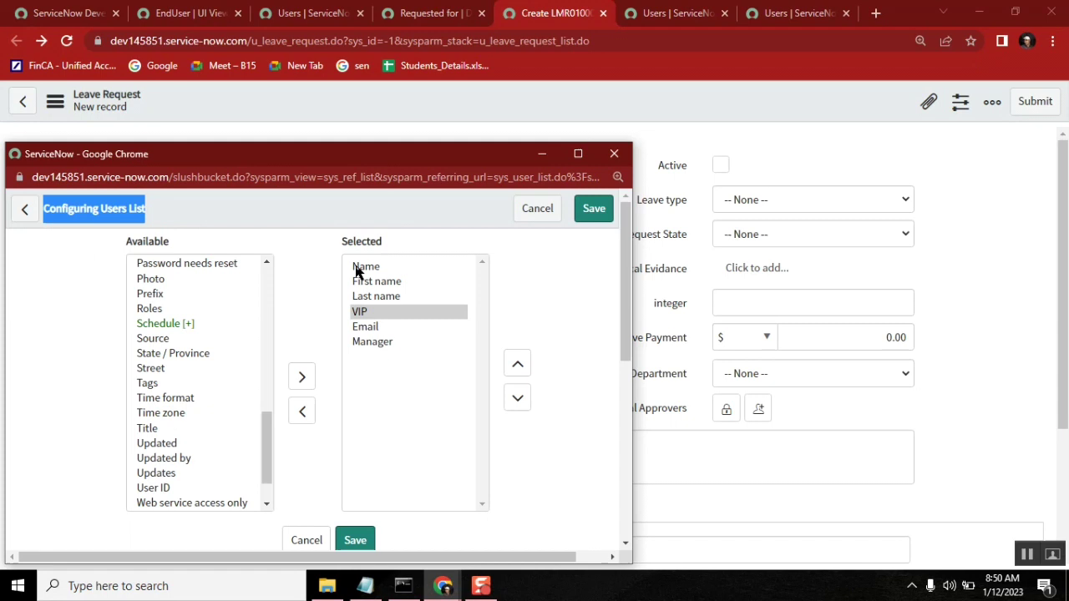
# Save the Users list layout with VIP before Email, then close the lookup popup
pyautogui.click(601, 209)
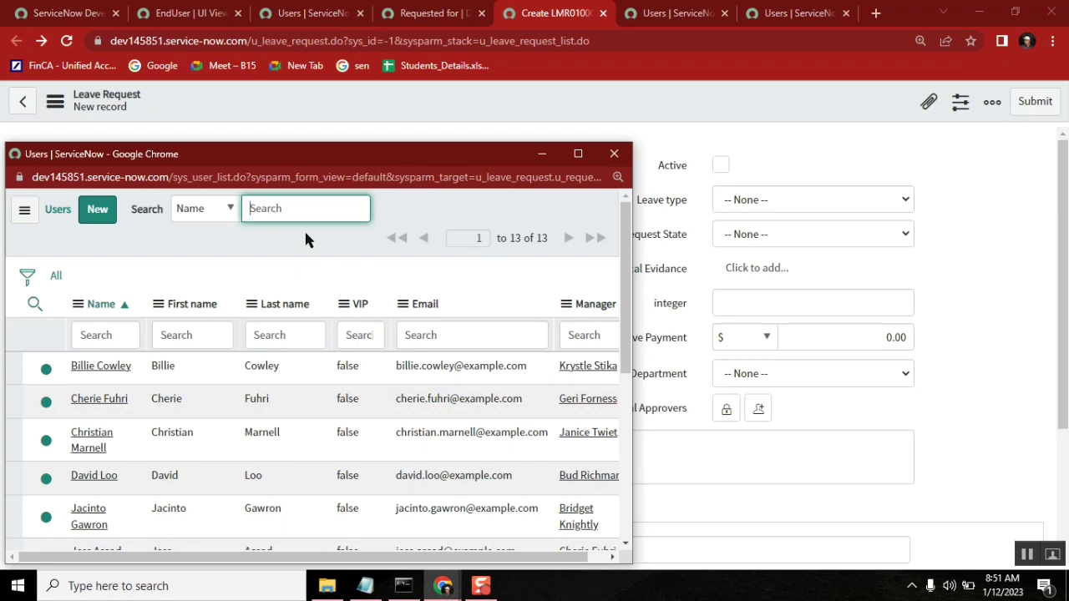
pyautogui.click(613, 159)
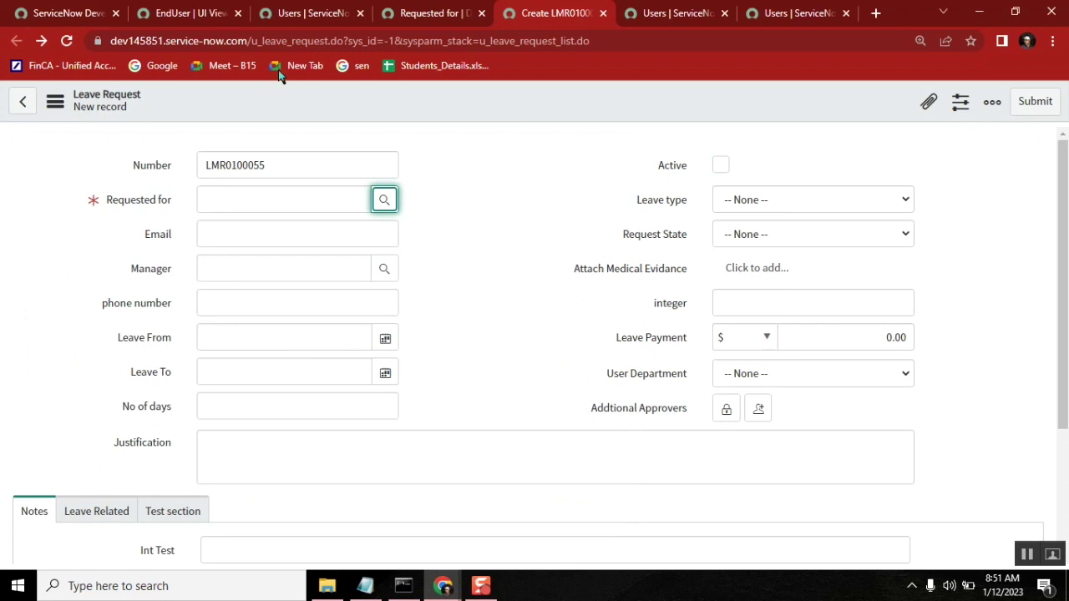
# In the EndUser UI View tab, open the current update set, skfacts B22 Work, confirming the reload
pyautogui.click(175, 21)
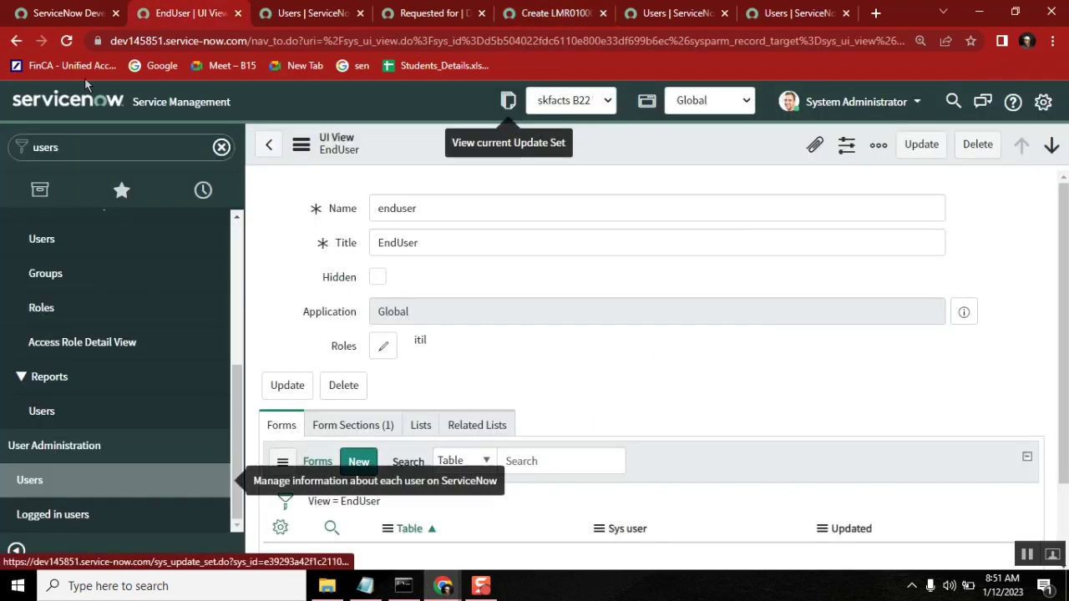
pyautogui.click(66, 40)
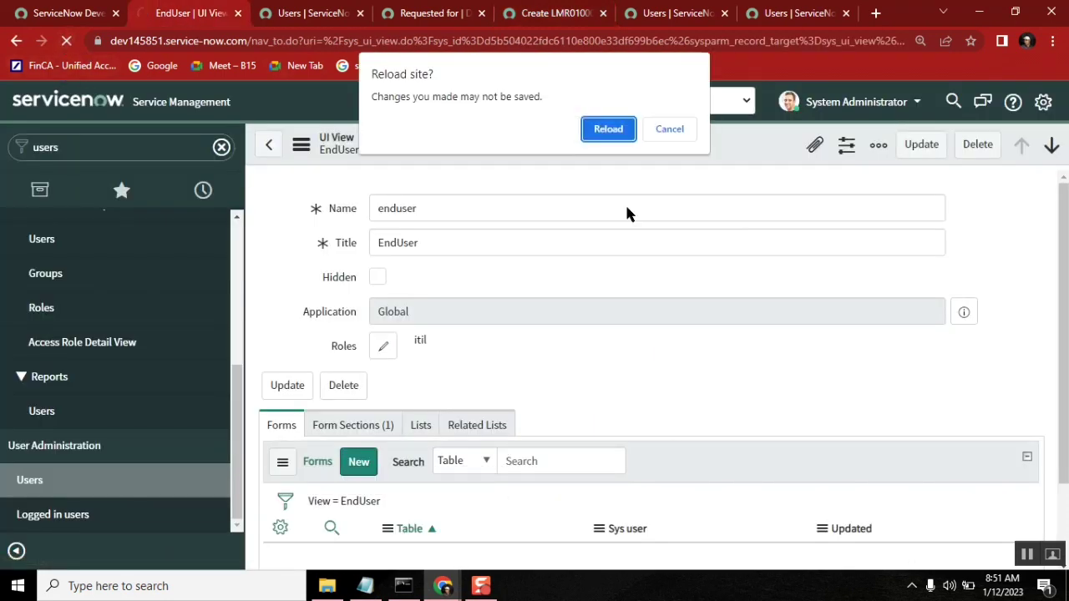
pyautogui.click(608, 129)
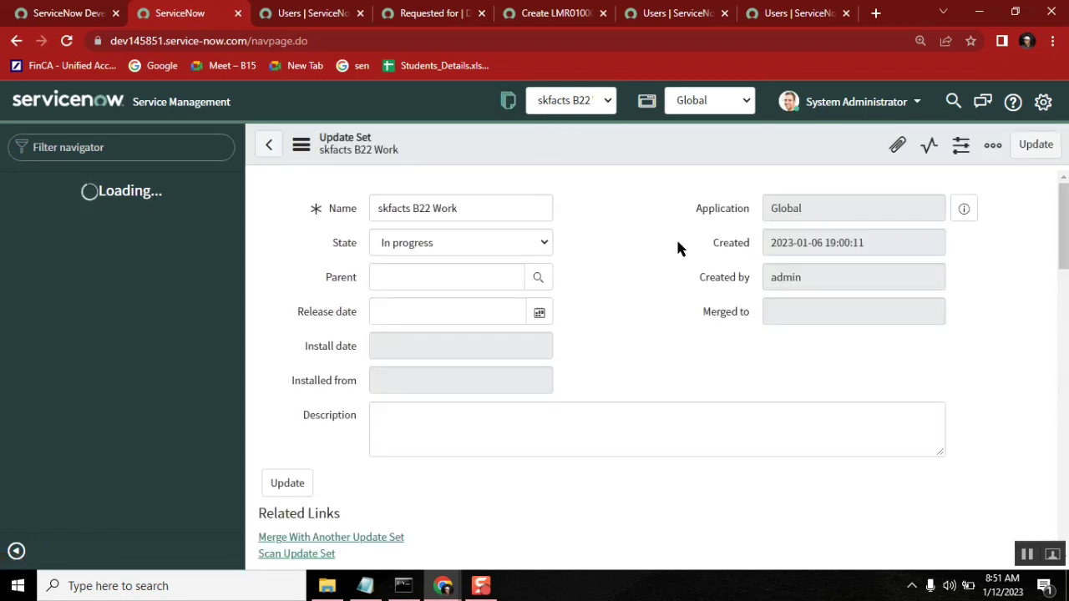
# Highlight the captured User List Layout sys_ref_list update and confirm skfacts B22 Work stays the current update set
pyautogui.scroll(-5, 1058, 318)
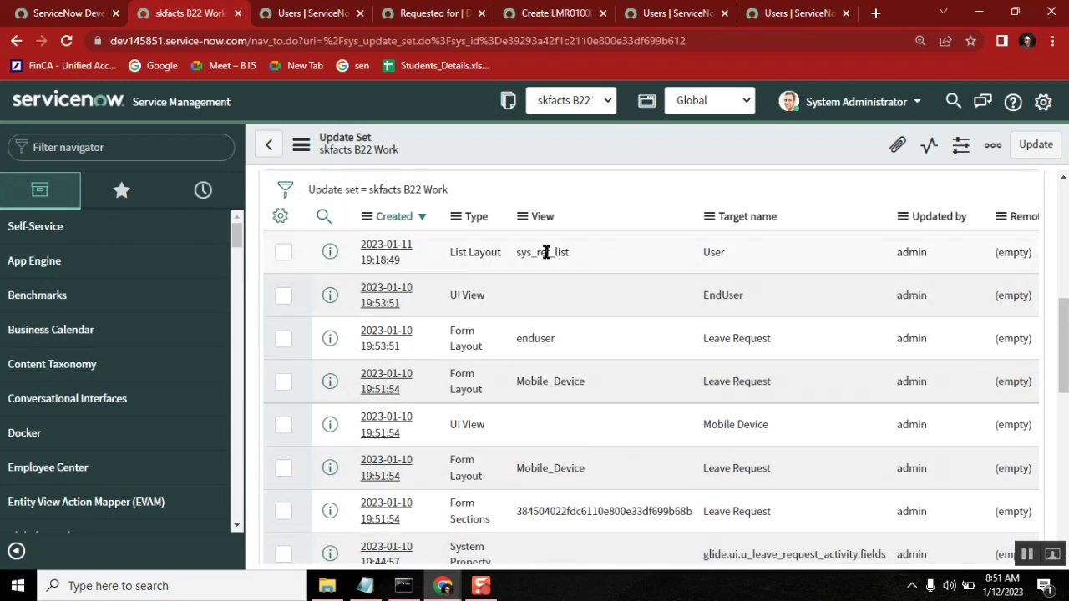
pyautogui.moveTo(572, 252); pyautogui.dragTo(447, 251)
pyautogui.moveTo(503, 294); pyautogui.dragTo(449, 311)
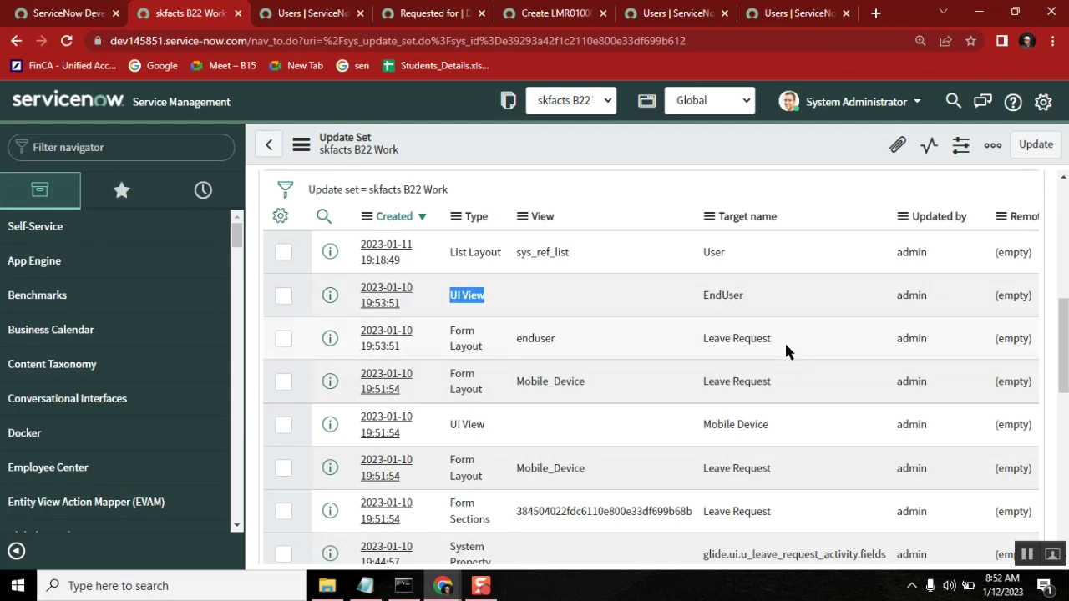
pyautogui.moveTo(783, 336); pyautogui.dragTo(445, 249)
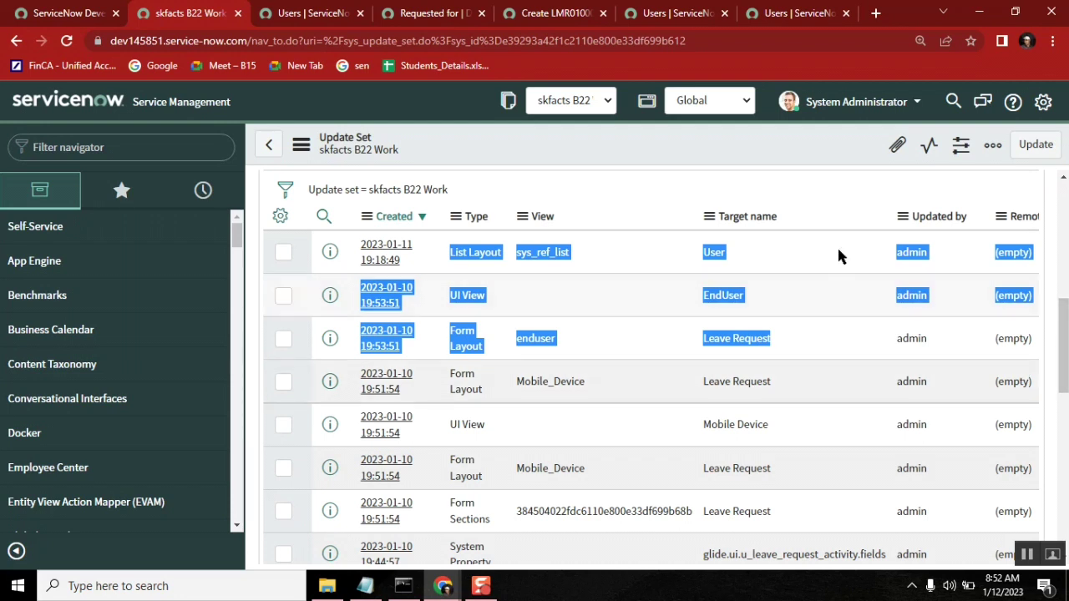
pyautogui.click(558, 107)
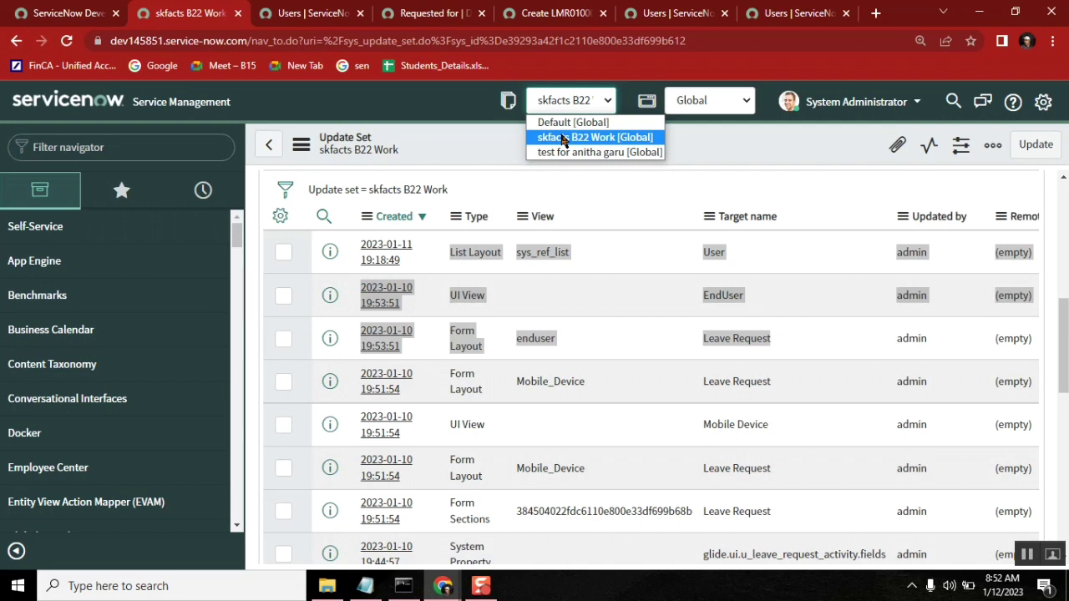
pyautogui.click(508, 221)
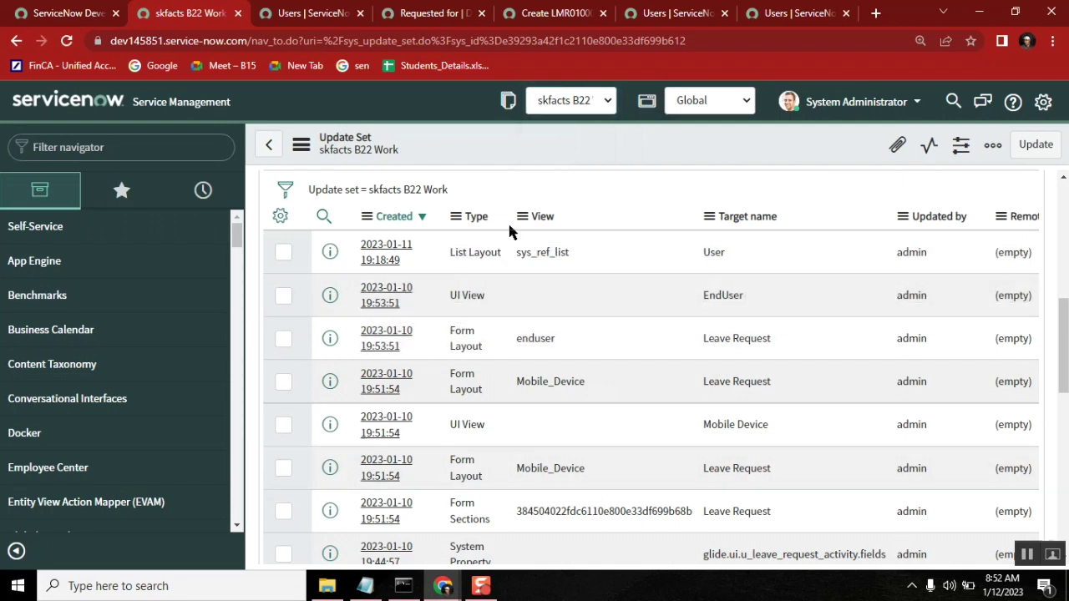